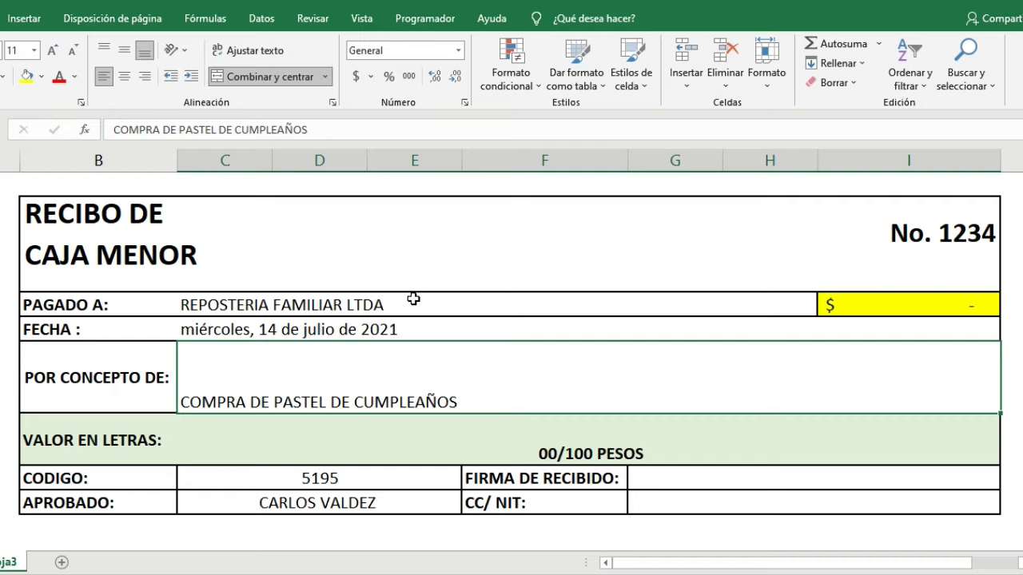
Step: Enter 154,300 as the receipt amount in the yellow column I cell and check the stored value
{"action": "left_click", "coordinate": [856, 303]}
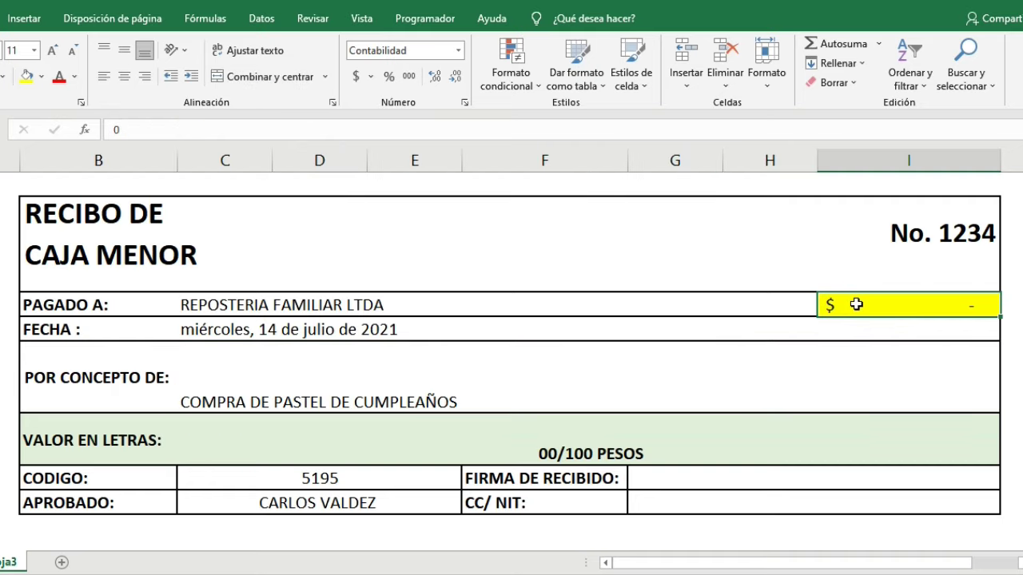
{"action": "type", "text": "1"}
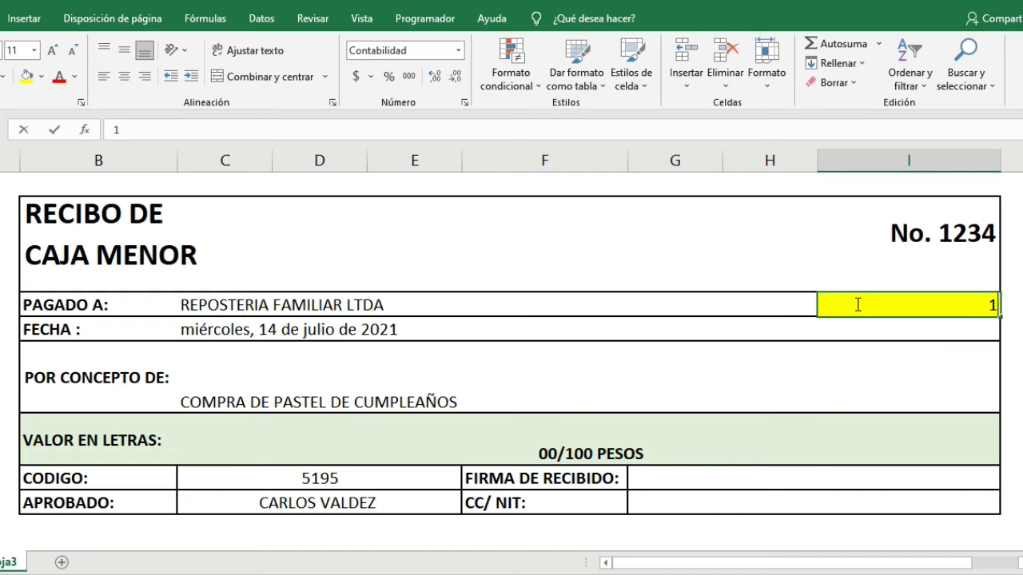
{"action": "type", "text": "54,300"}
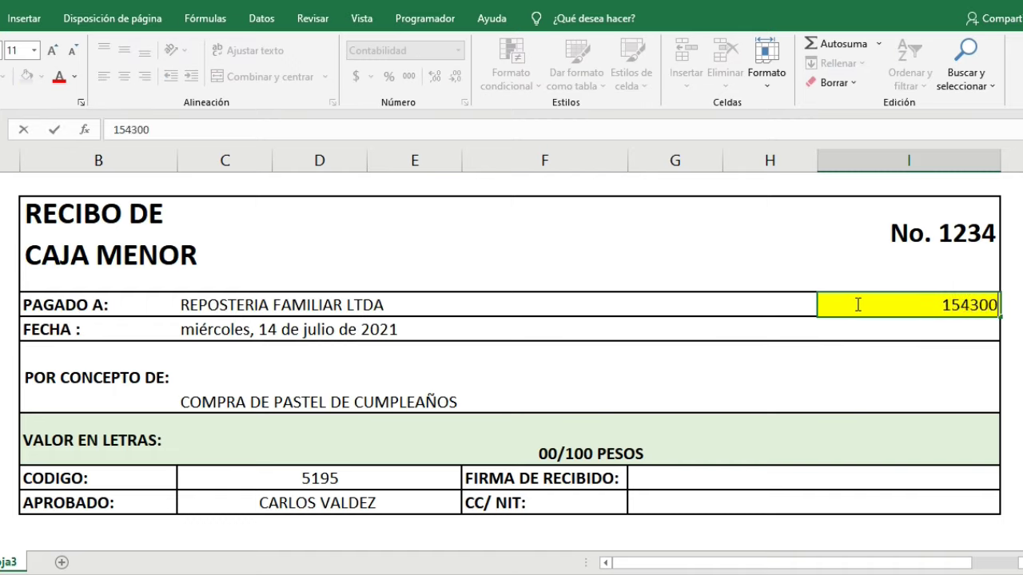
{"action": "key", "text": "Return"}
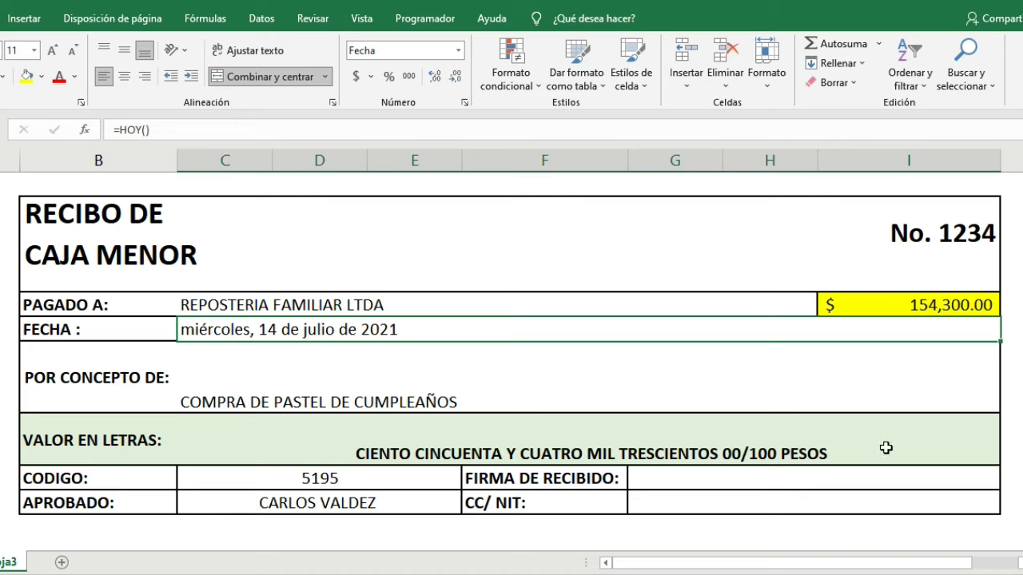
{"action": "left_click", "coordinate": [909, 311]}
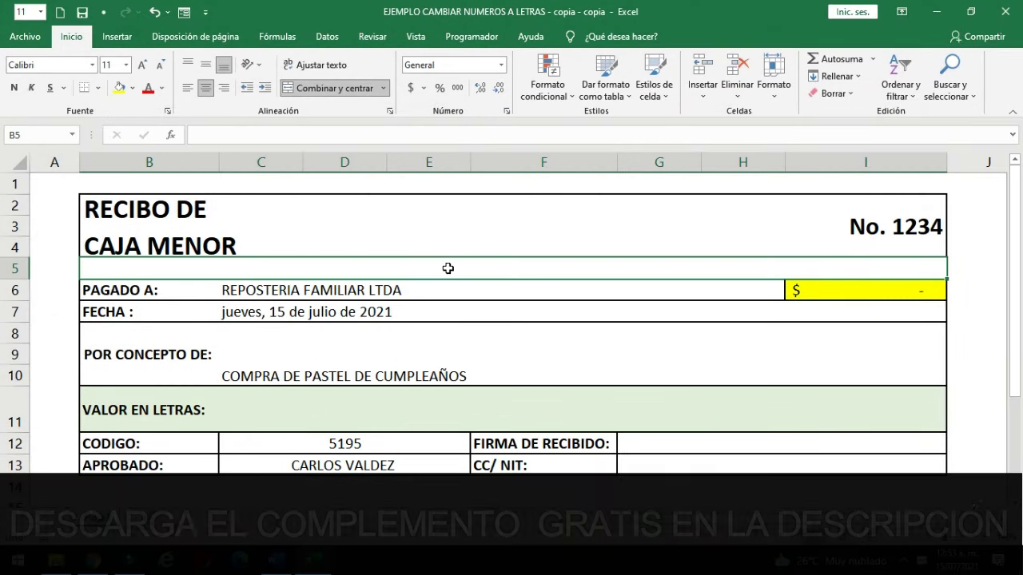
Step: Select the Valor en letras cell C11 in the copied receipt workbook
{"action": "left_click", "coordinate": [449, 404]}
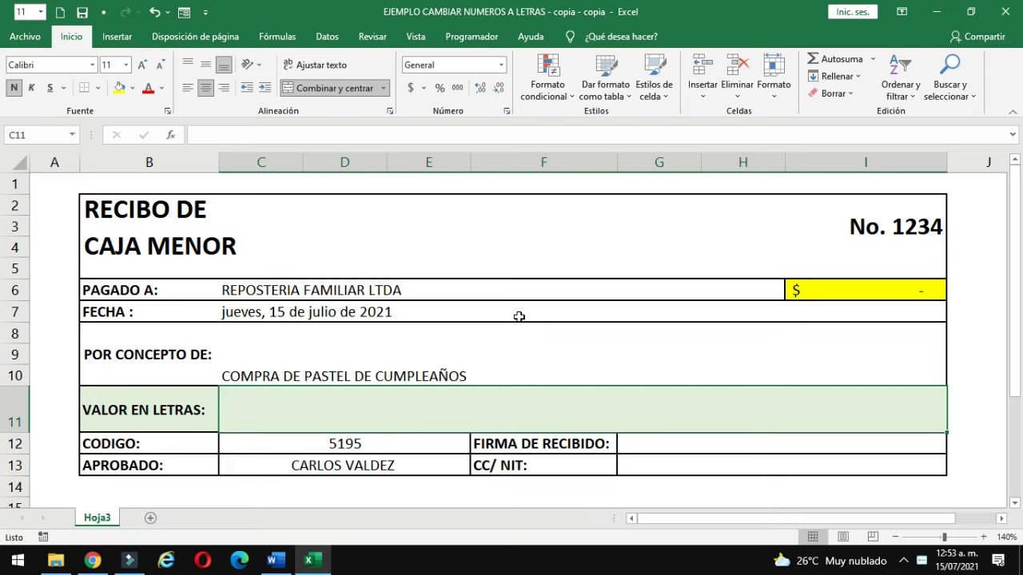
Step: Go to Archivo > Opciones > Complementos and open the Complementos de Excel list
{"action": "left_click", "coordinate": [35, 40]}
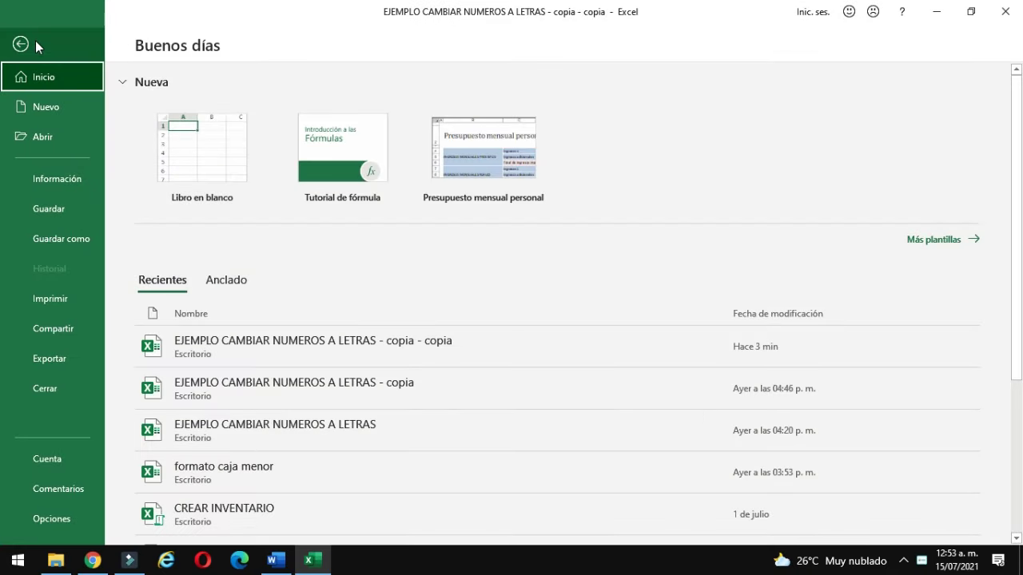
{"action": "left_click", "coordinate": [68, 519]}
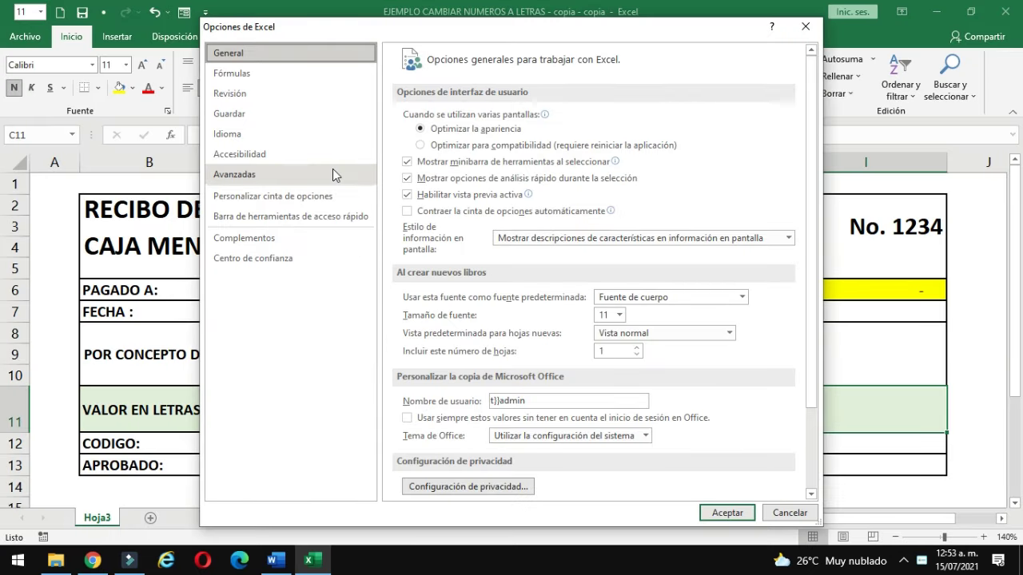
{"action": "left_click", "coordinate": [263, 247]}
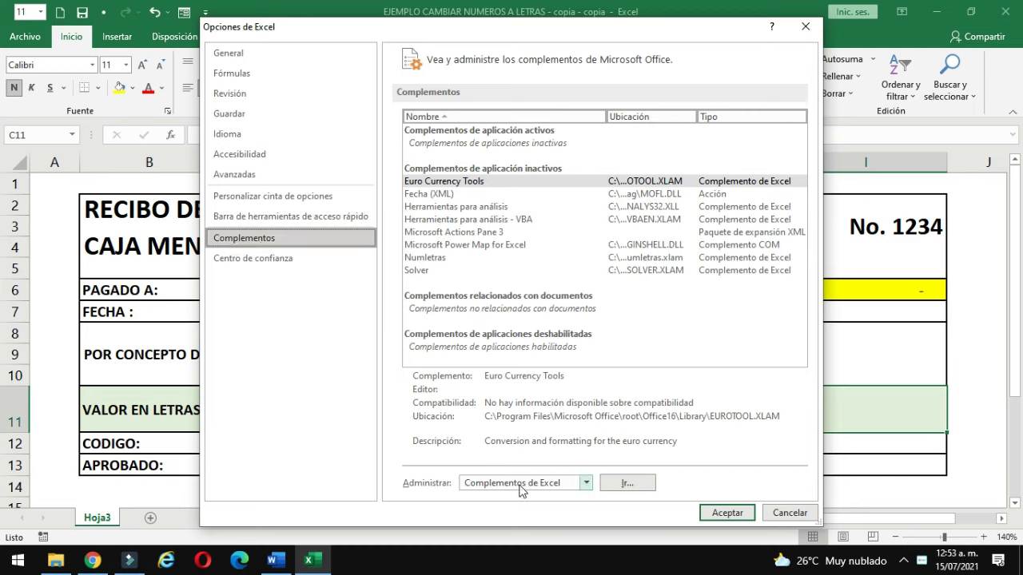
{"action": "left_click", "coordinate": [627, 484]}
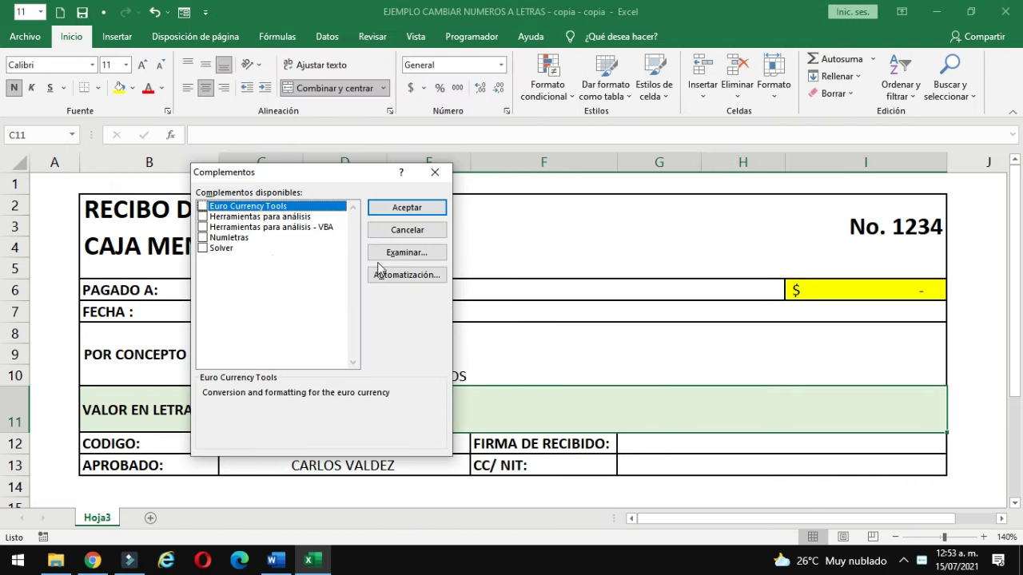
Step: Load the numletras add-in file from the Desktop, replace the existing copy, and enable Numletras
{"action": "left_click", "coordinate": [404, 253]}
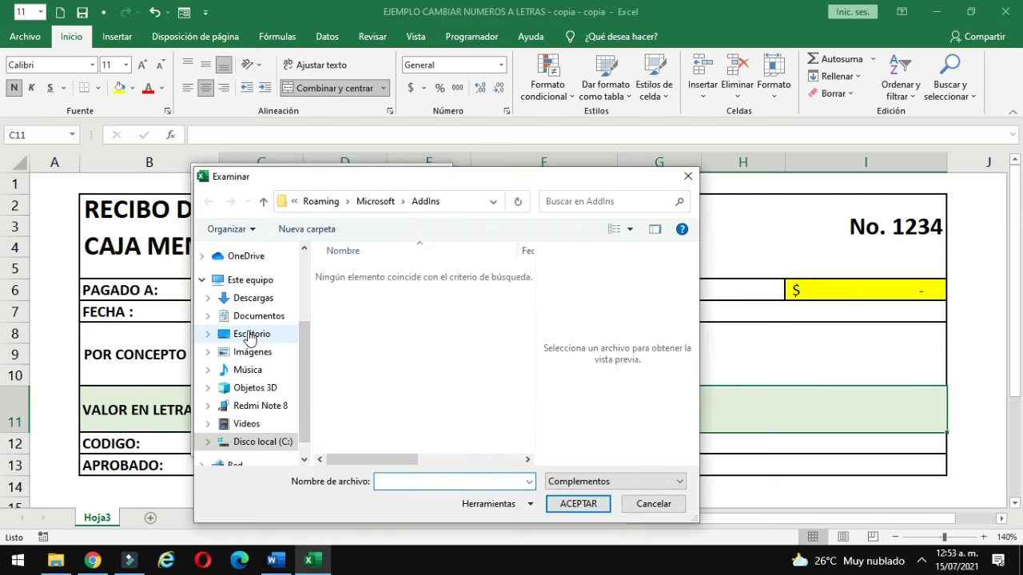
{"action": "left_click", "coordinate": [250, 336]}
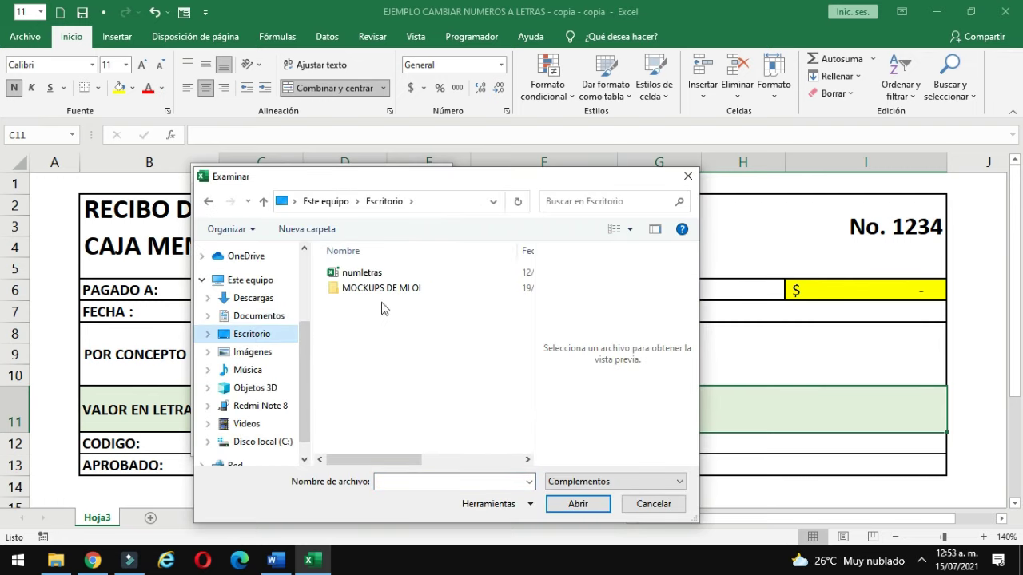
{"action": "left_click", "coordinate": [363, 276]}
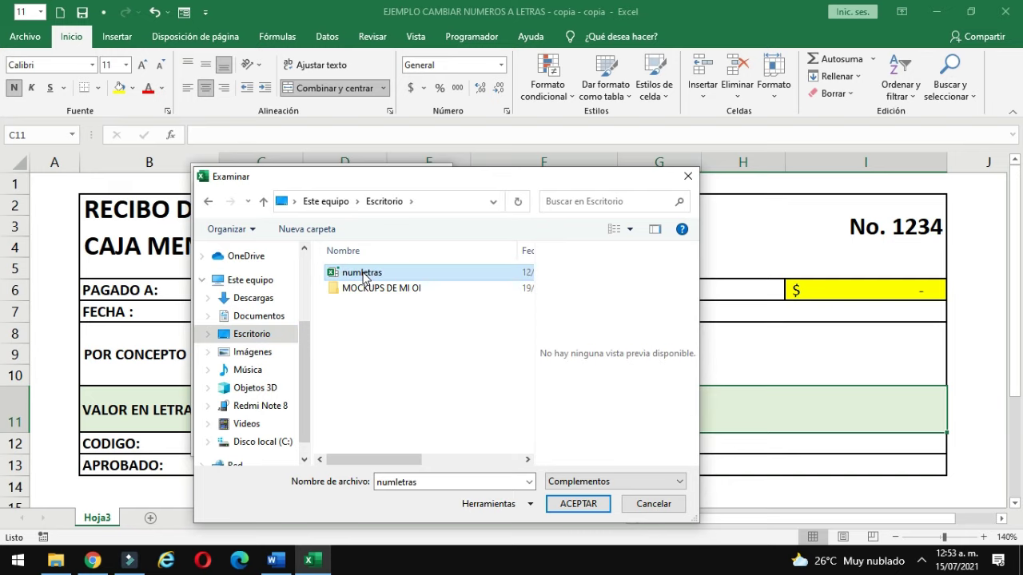
{"action": "left_click", "coordinate": [580, 504]}
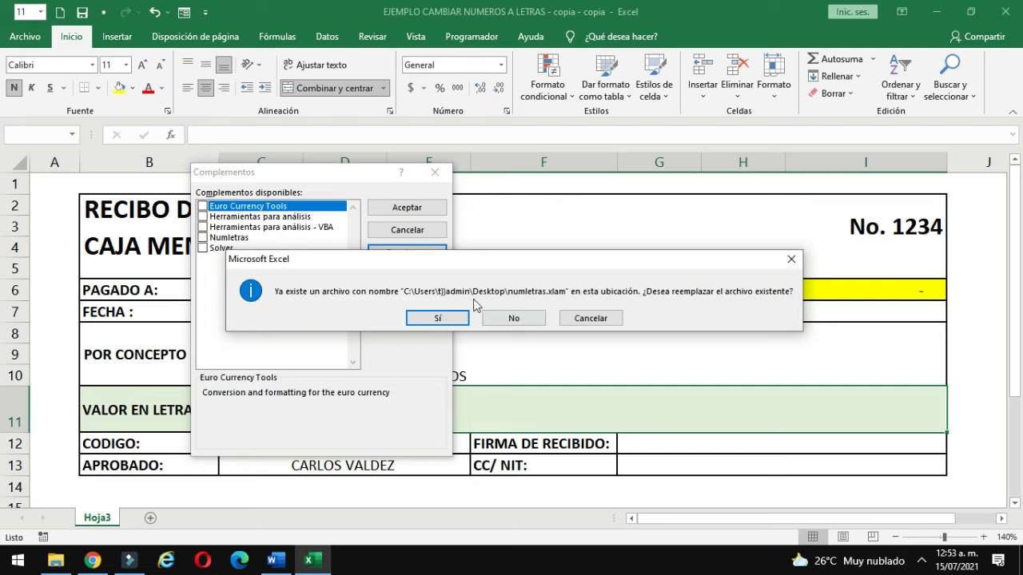
{"action": "left_click", "coordinate": [435, 318]}
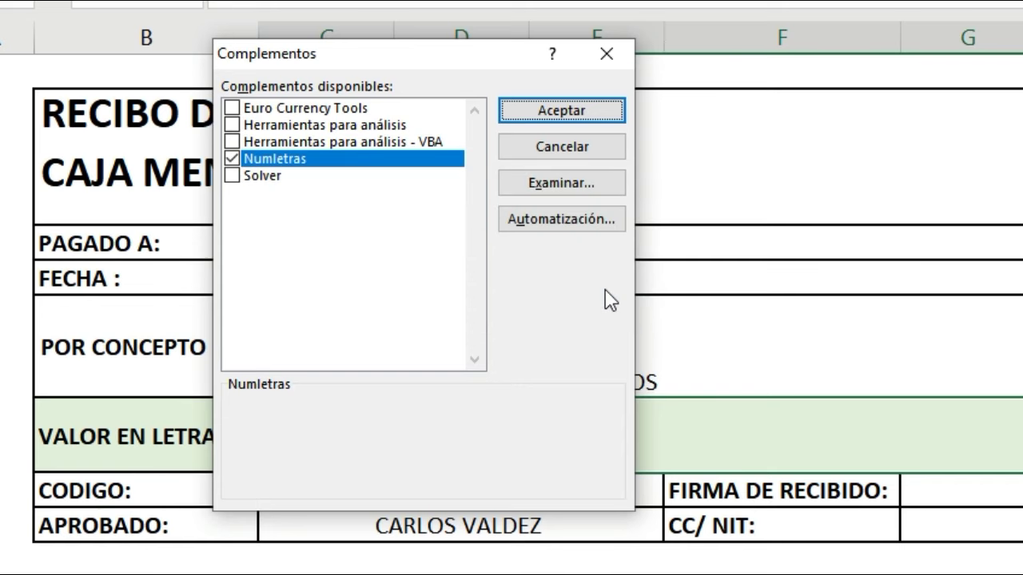
{"action": "left_click", "coordinate": [236, 161]}
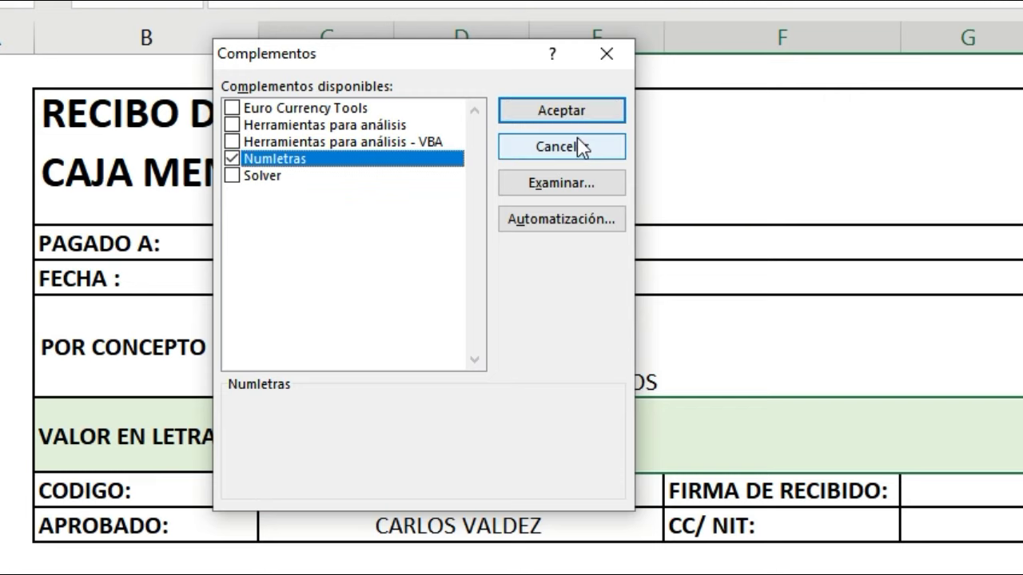
{"action": "left_click", "coordinate": [578, 121]}
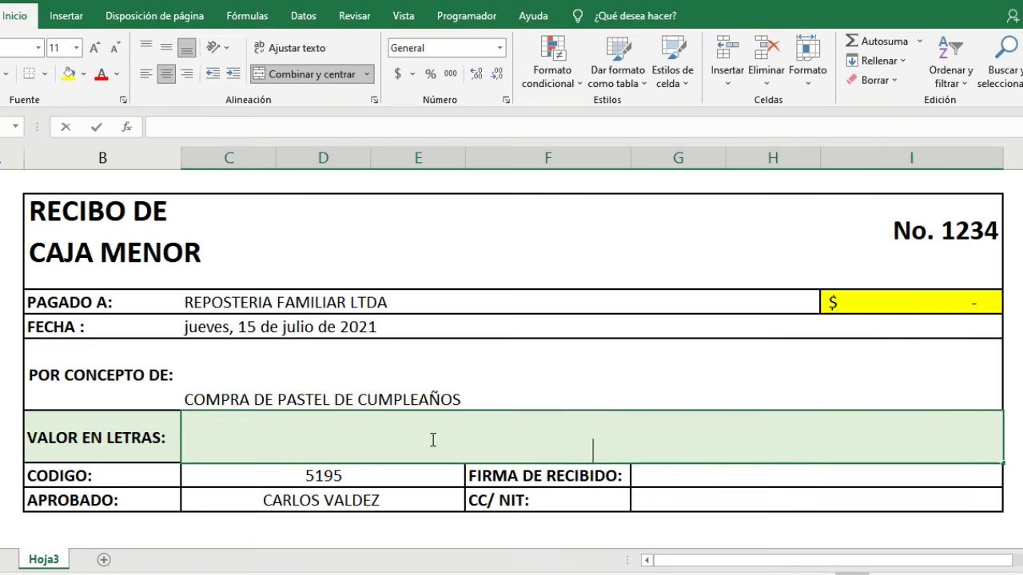
Step: Enter =NumLetras(I6) in the Valor en letras cell, referencing amount cell I6
{"action": "type", "text": "=n"}
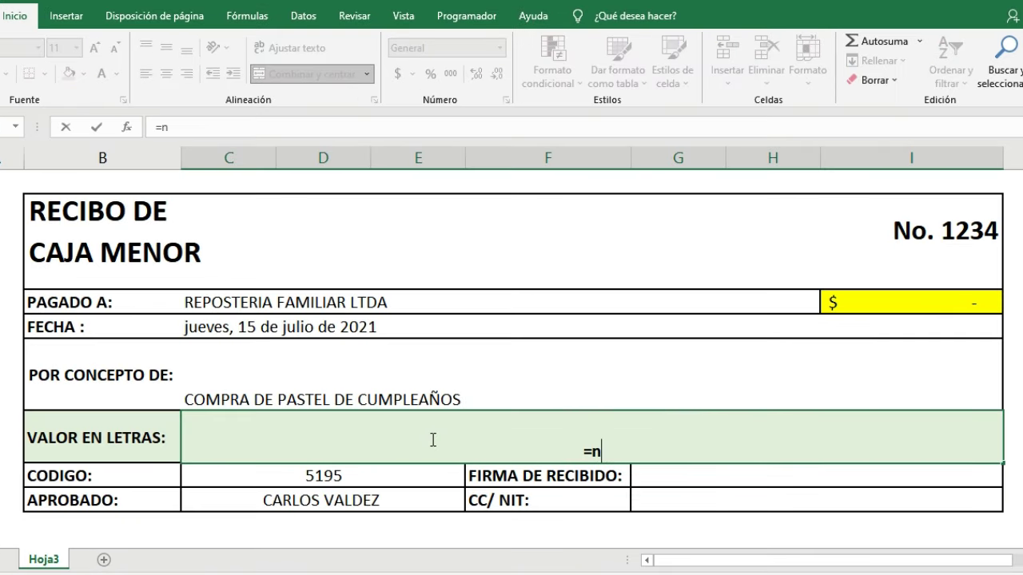
{"action": "type", "text": "um"}
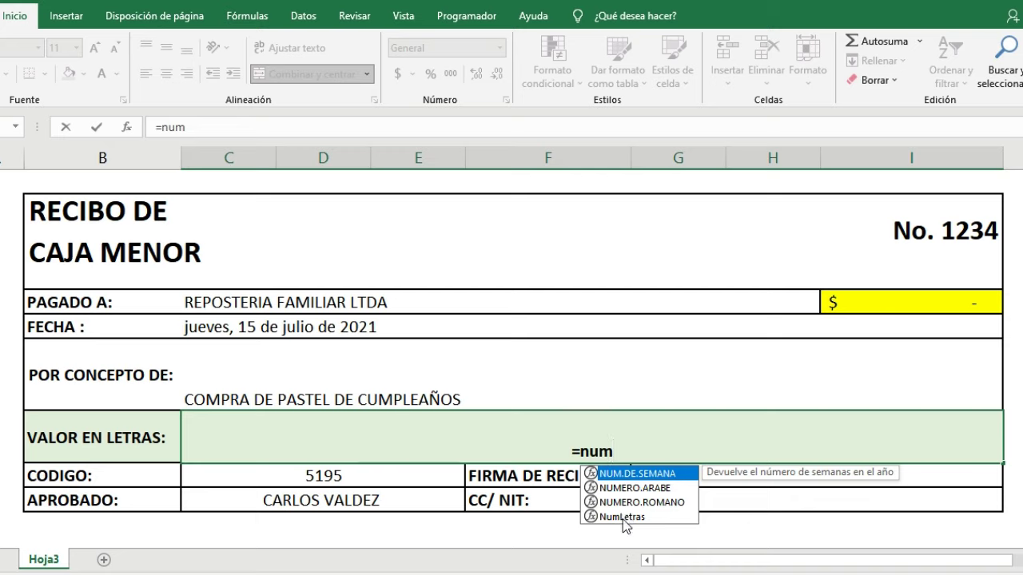
{"action": "double_click", "coordinate": [621, 517]}
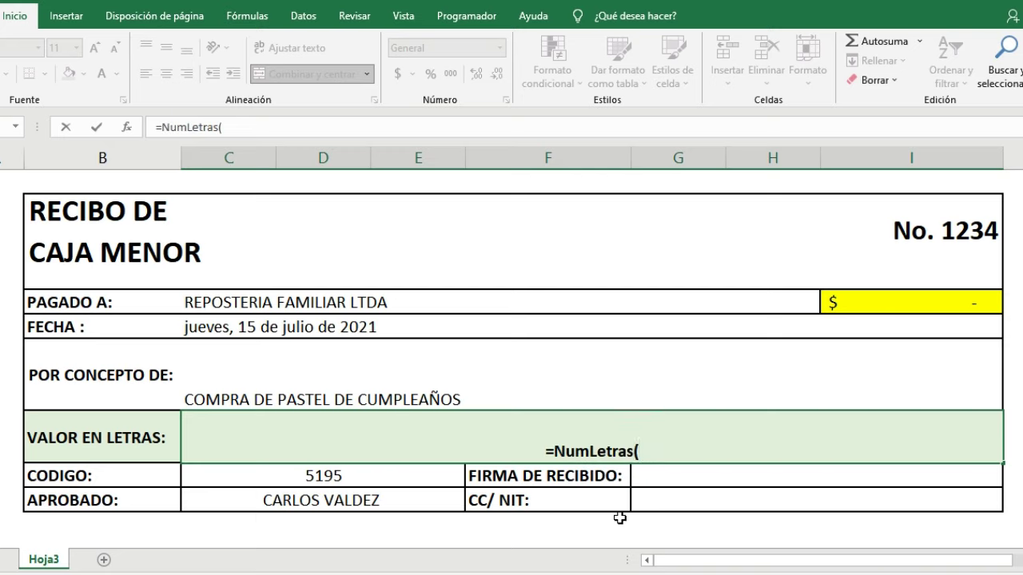
{"action": "left_click", "coordinate": [865, 305]}
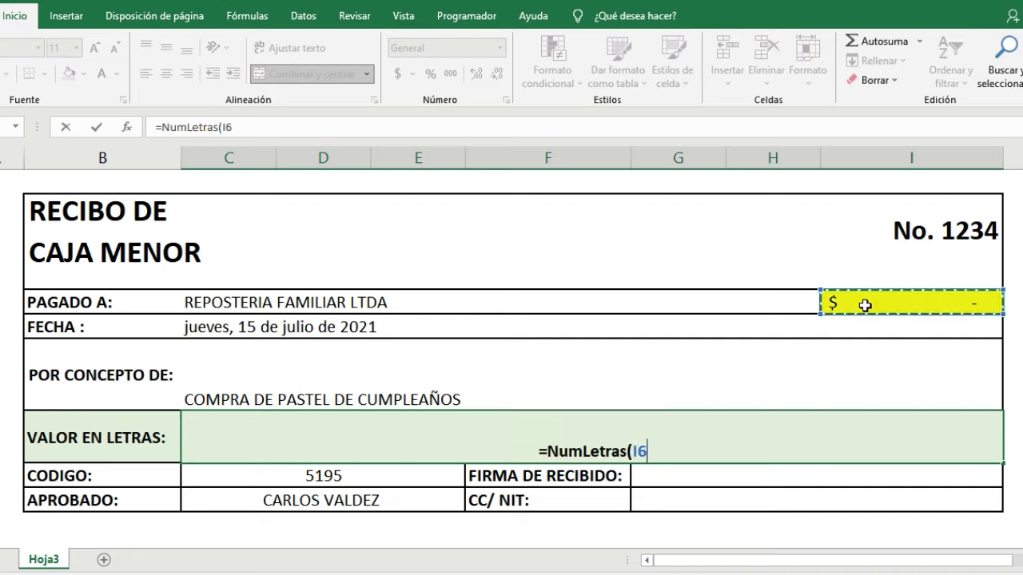
{"action": "type", "text": ")"}
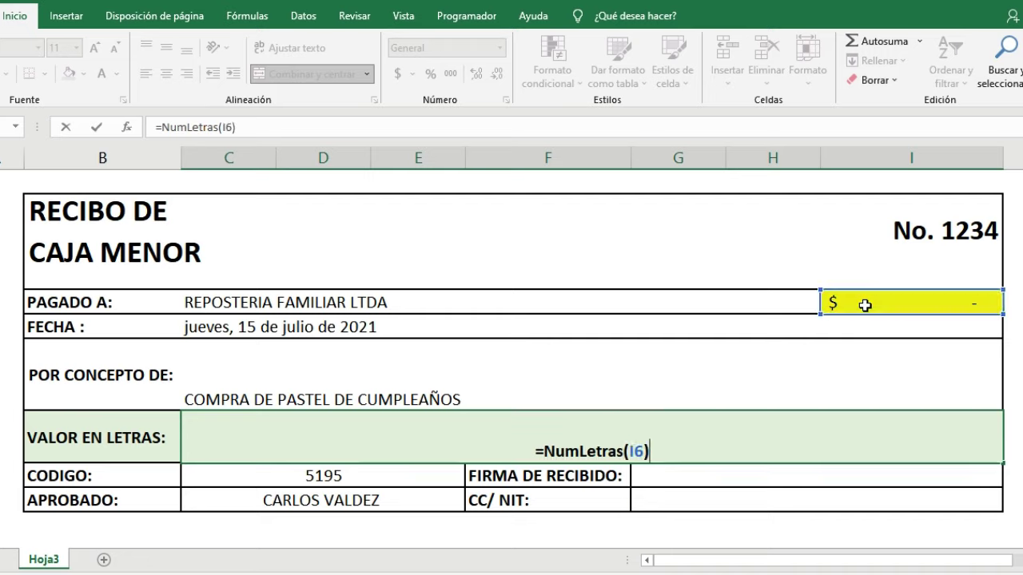
{"action": "key", "text": "Return"}
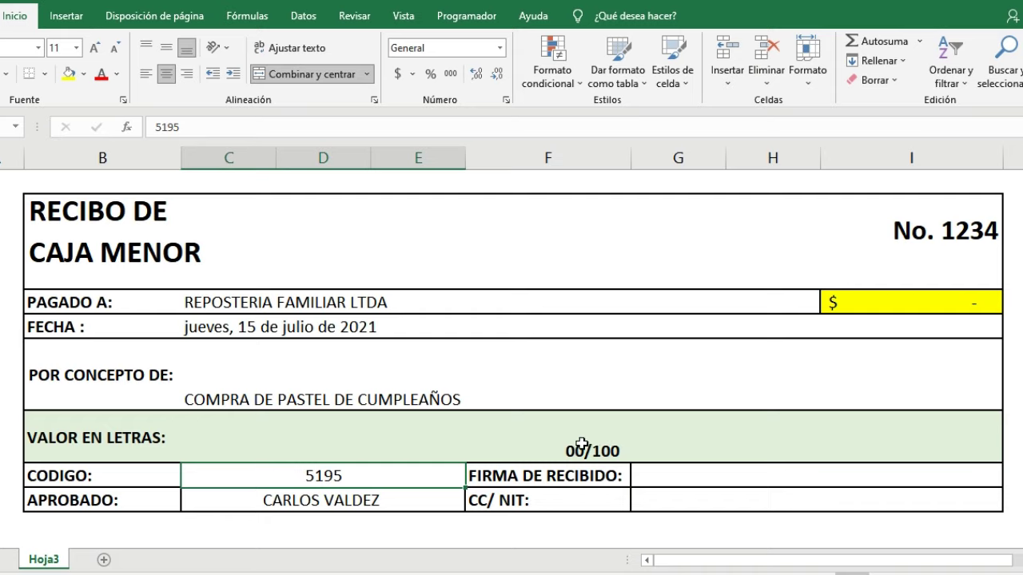
{"action": "left_click", "coordinate": [563, 445]}
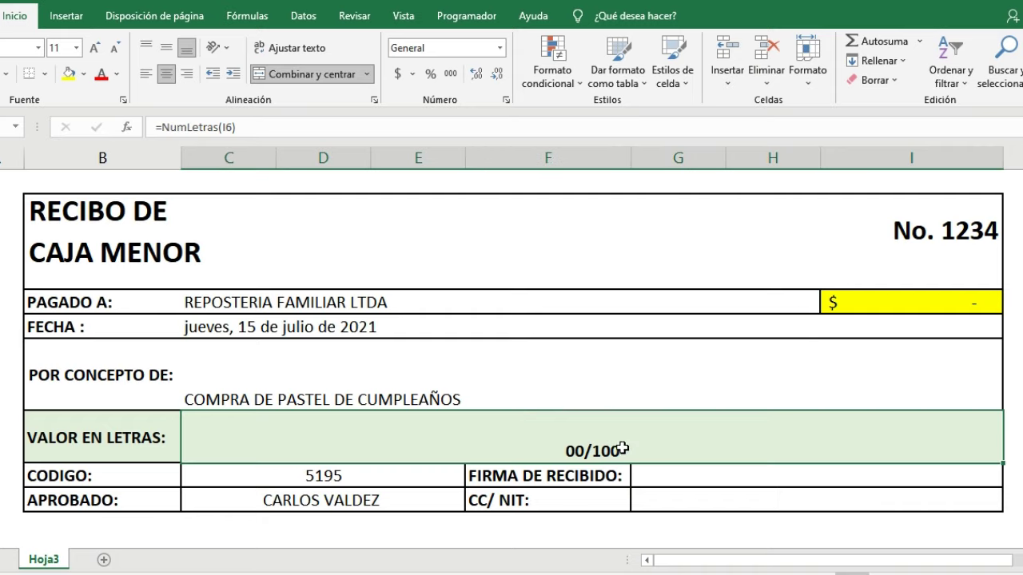
{"action": "left_click", "coordinate": [864, 304]}
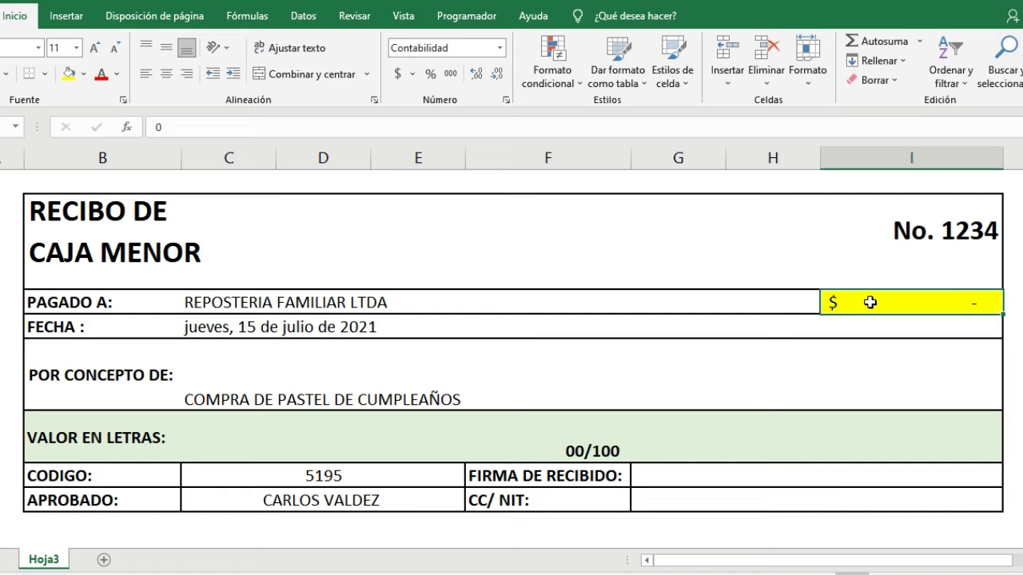
Step: Enter 254500 in I6 and check the spelled-out amount in Valor en letras
{"action": "type", "text": "254"}
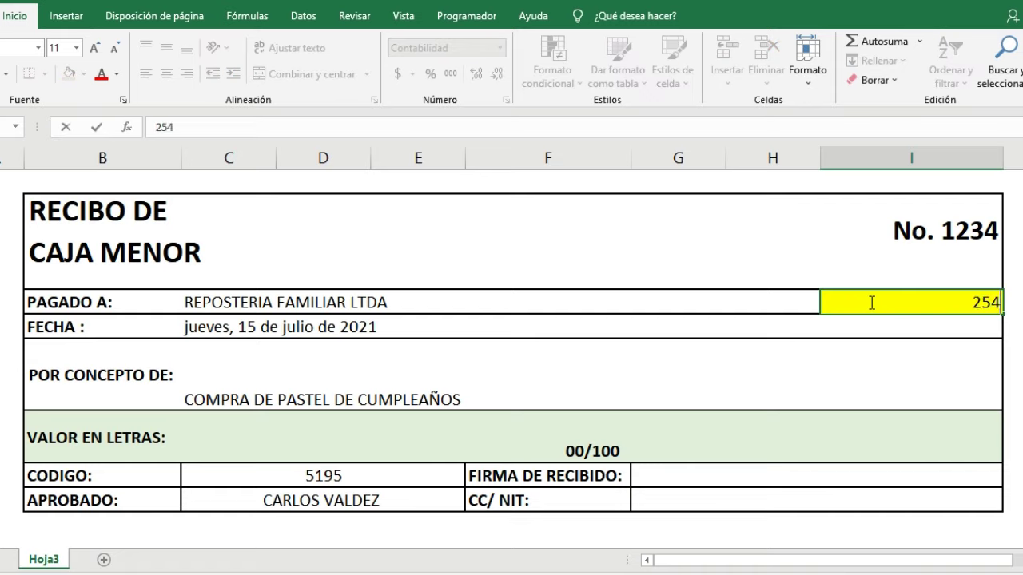
{"action": "type", "text": "500"}
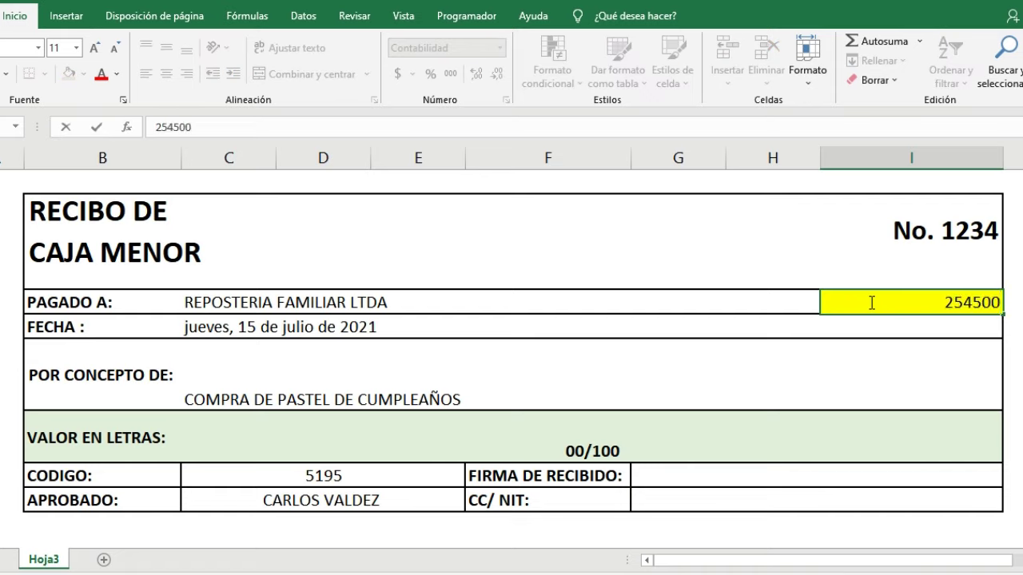
{"action": "key", "text": "Return"}
{"action": "key", "text": "Return"}
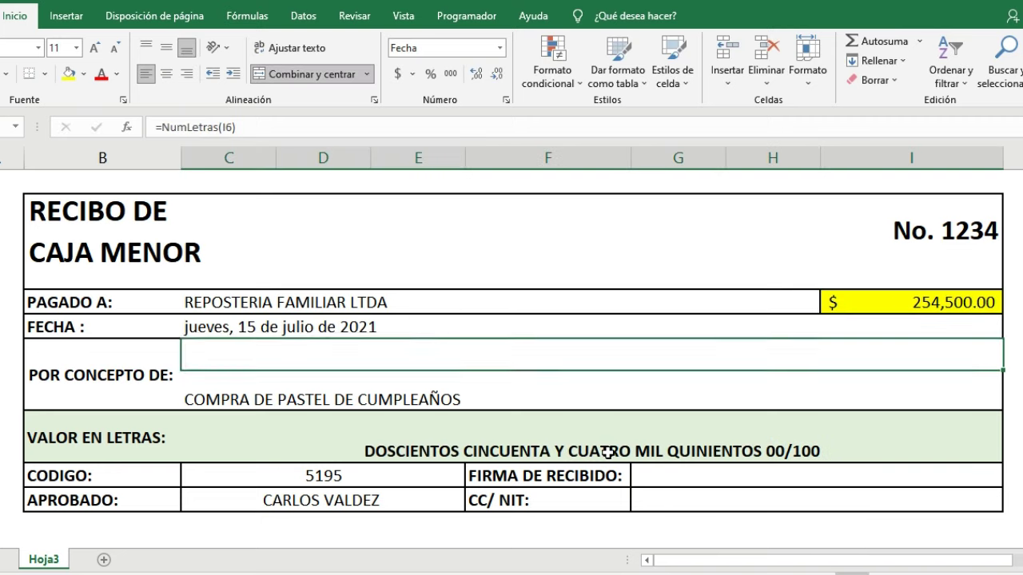
{"action": "left_click", "coordinate": [607, 453]}
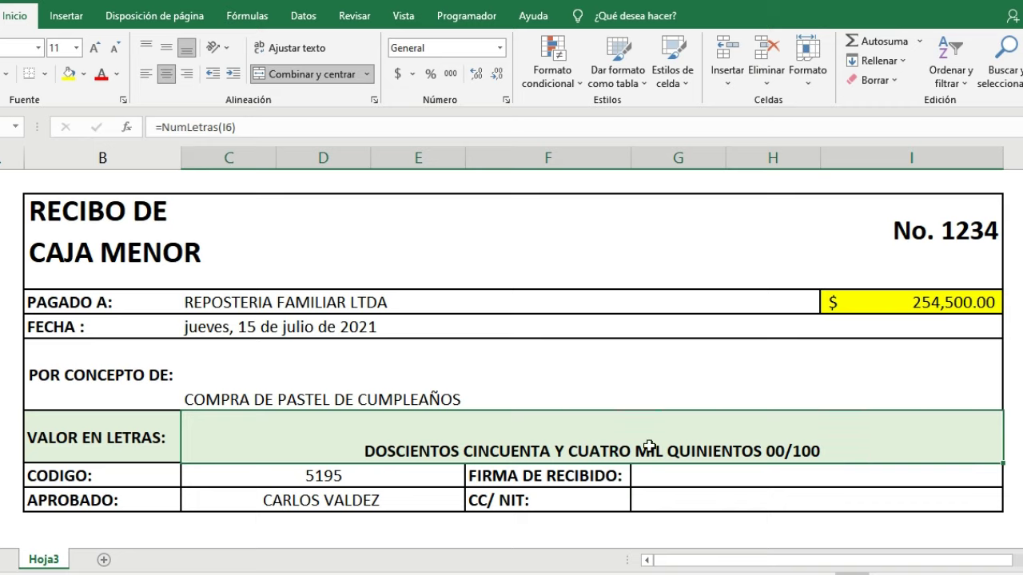
Step: Change the formula to =NumLetras(I6,"con","PESOS") so the amount in words ends with PESOS
{"action": "double_click", "coordinate": [586, 447]}
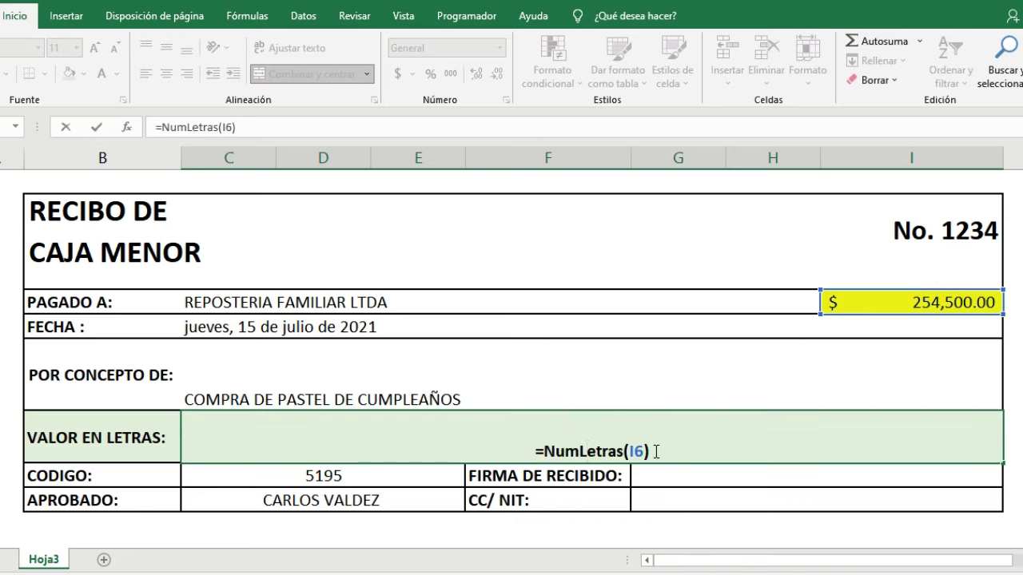
{"action": "key", "text": "BackSpace"}
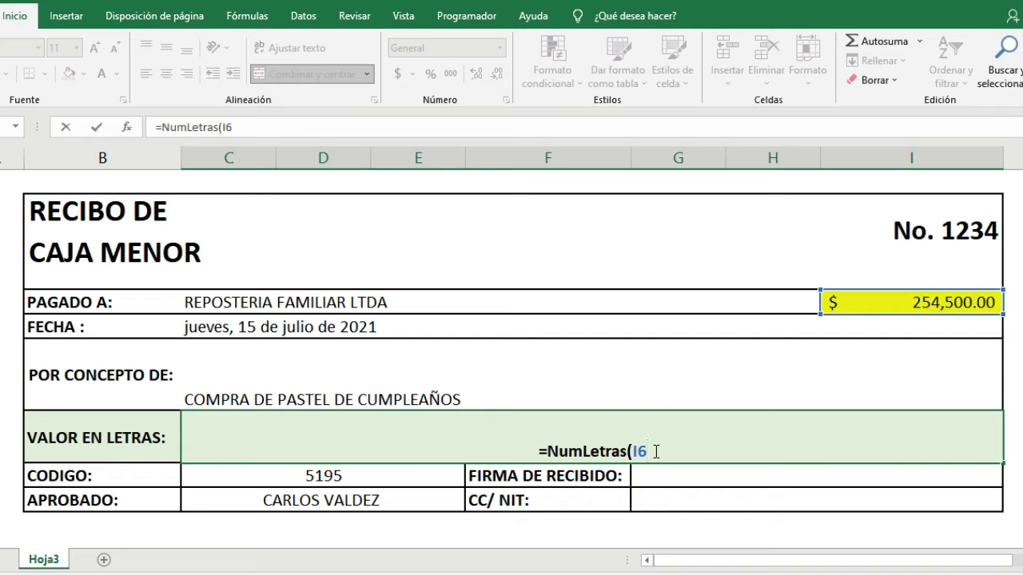
{"action": "type", "text": ","}
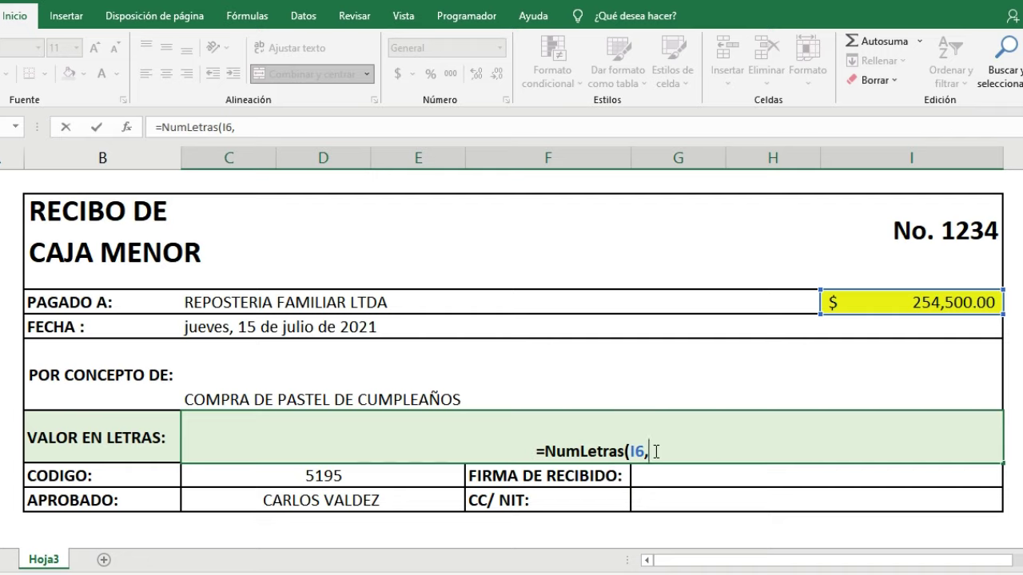
{"action": "type", "text": "\""}
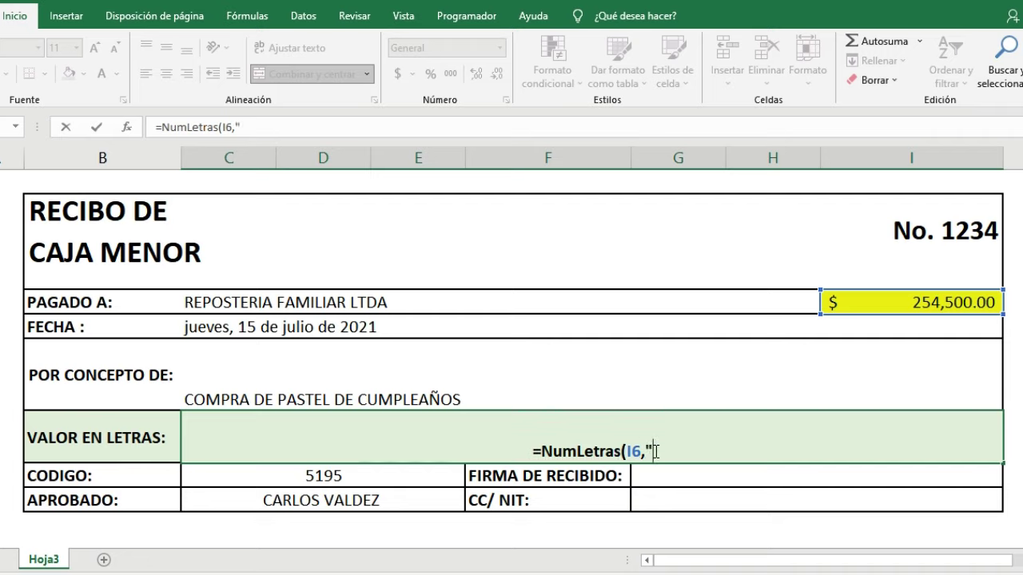
{"action": "type", "text": "con"}
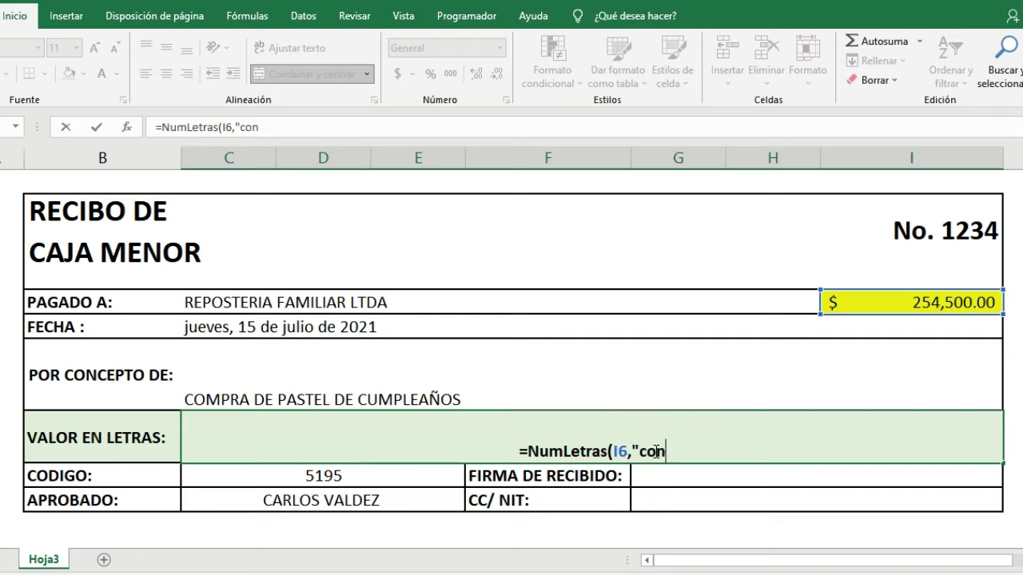
{"action": "type", "text": "\""}
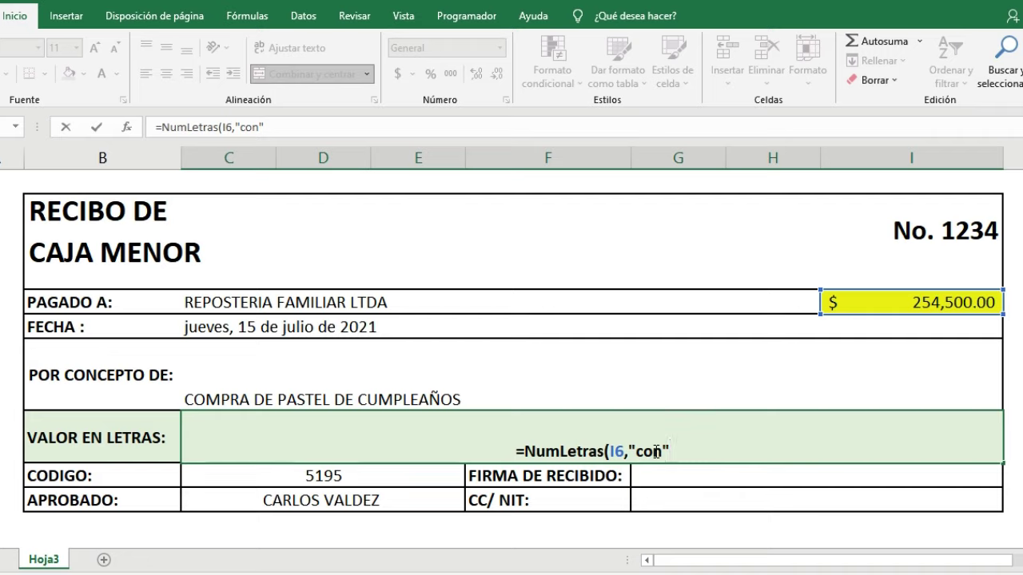
{"action": "type", "text": ","}
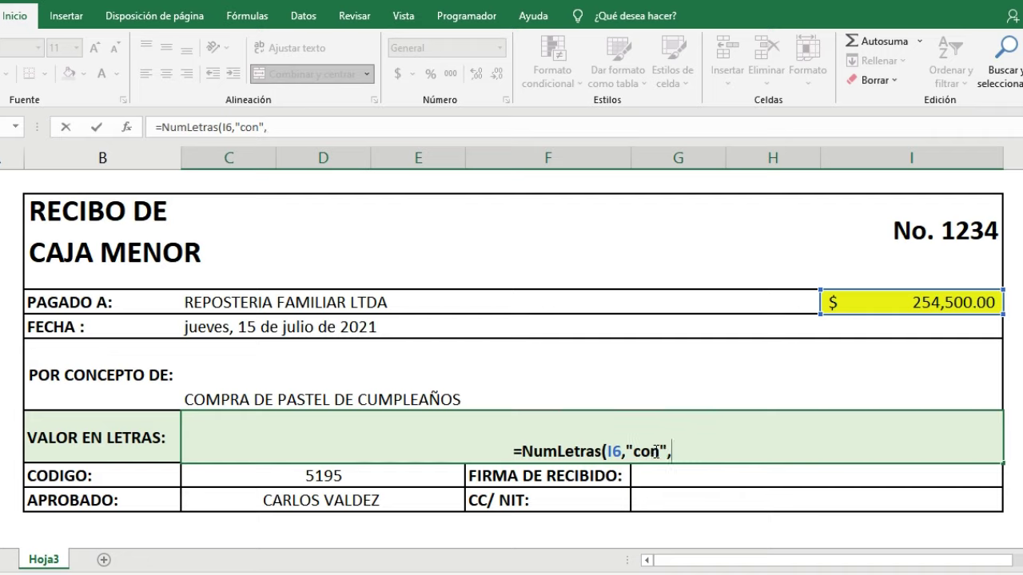
{"action": "type", "text": "\""}
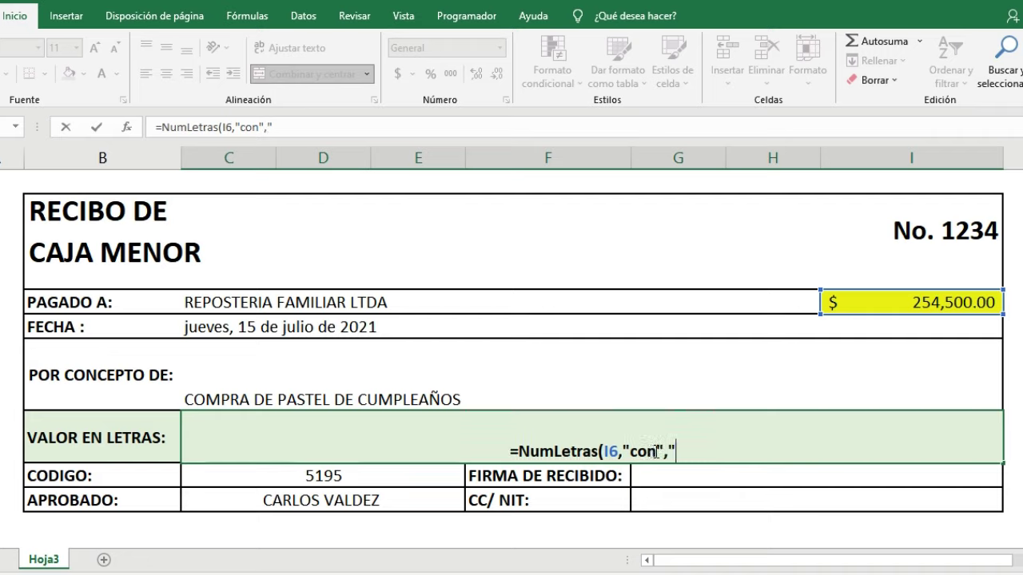
{"action": "type", "text": "PESOS"}
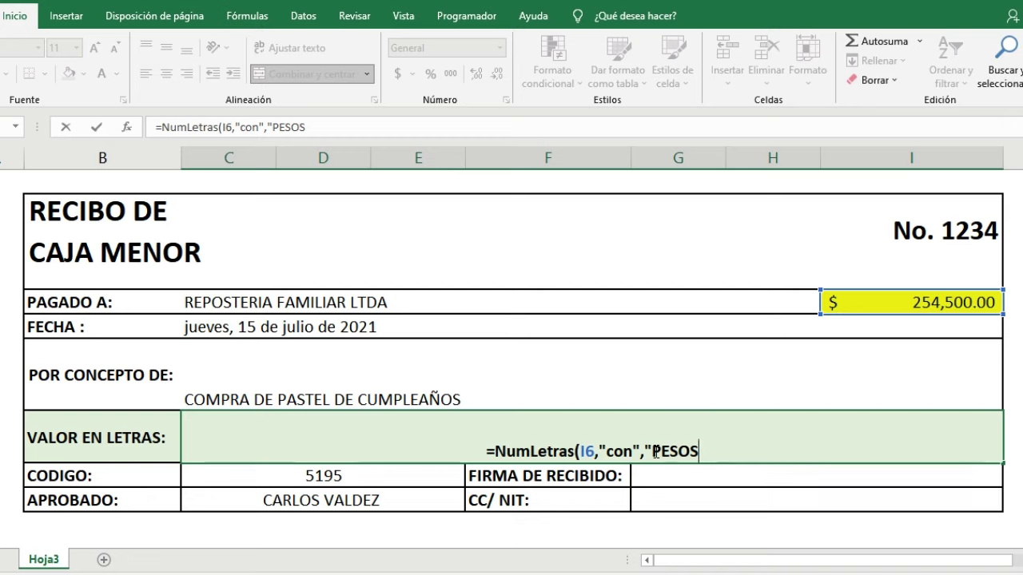
{"action": "type", "text": "\")"}
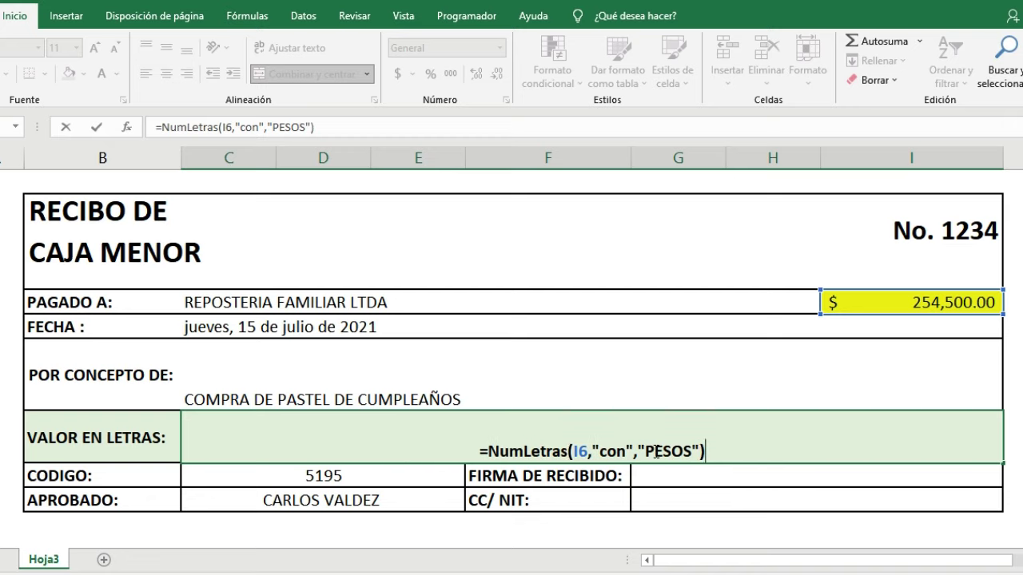
{"action": "key", "text": "Return"}
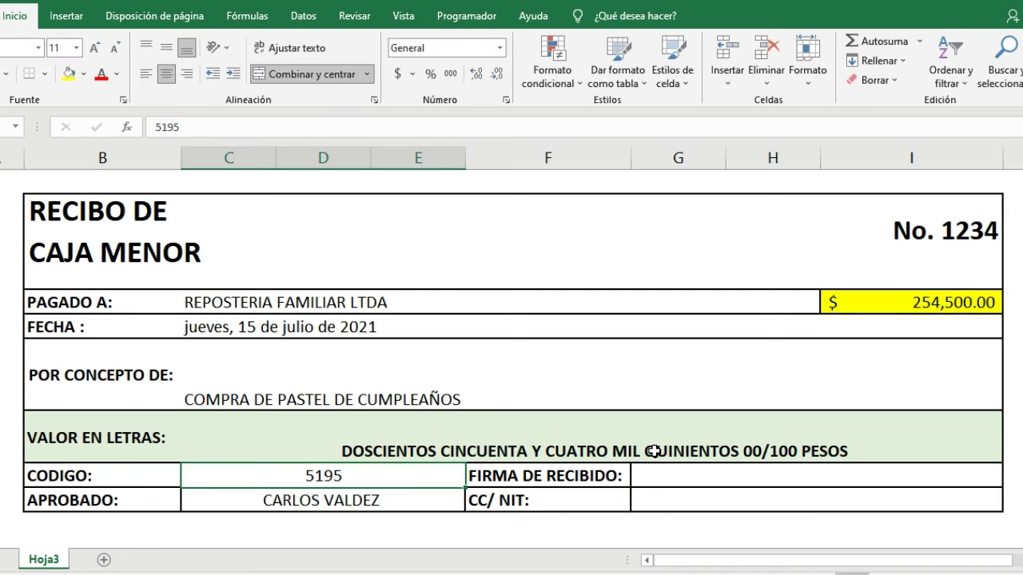
{"action": "left_click", "coordinate": [834, 455]}
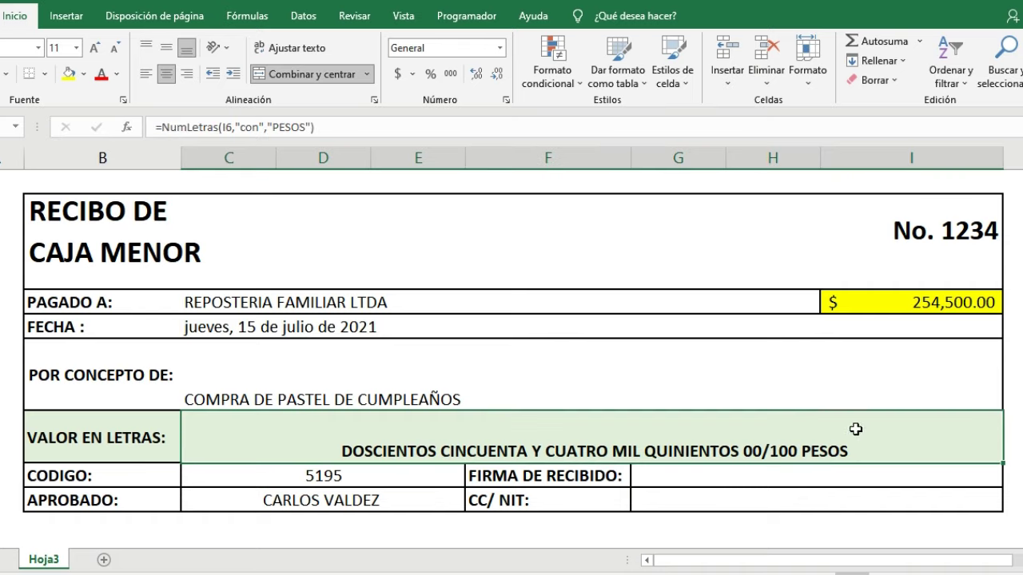